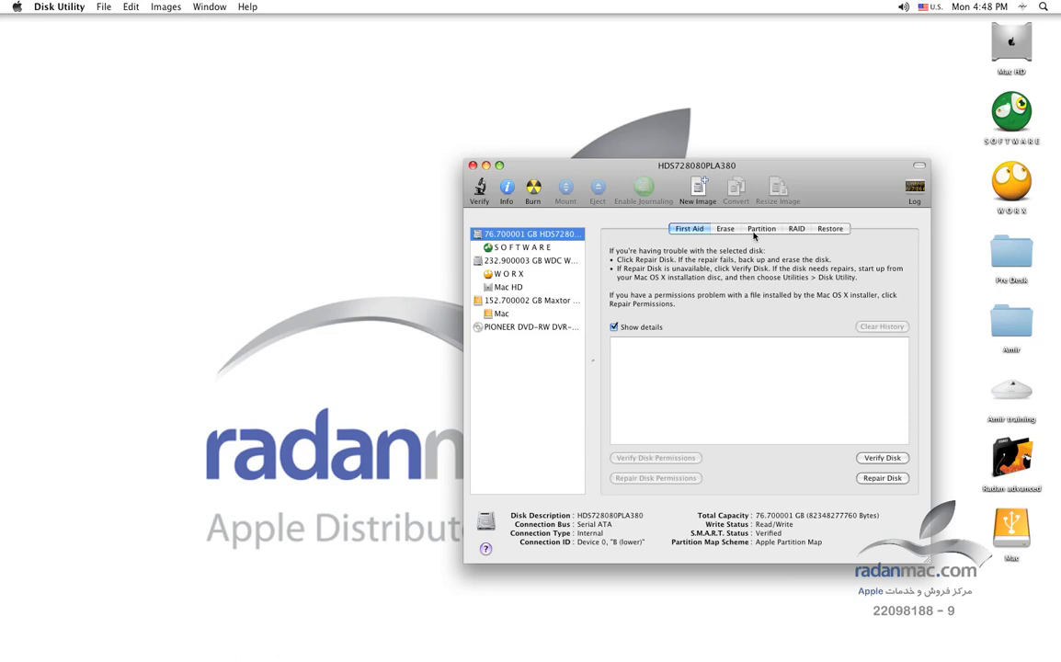
- Examine the partition layouts of the 76.7 GB and 232.9 GB internal disks, and glance at the erase settings
left_click(754, 230)
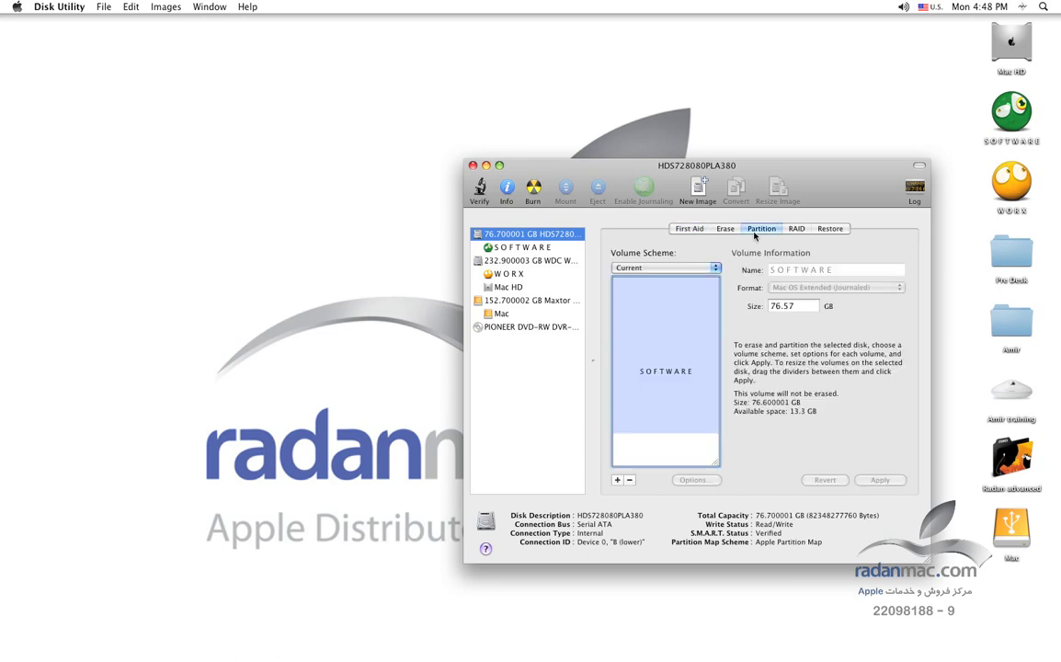
left_click_drag(821, 191, 830, 219)
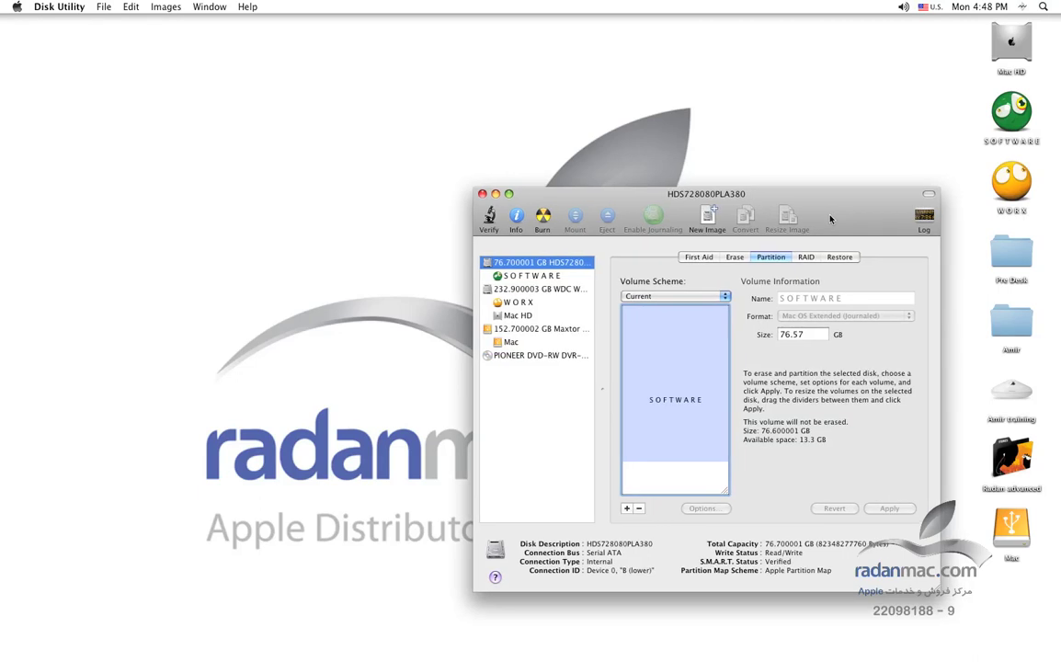
left_click(528, 291)
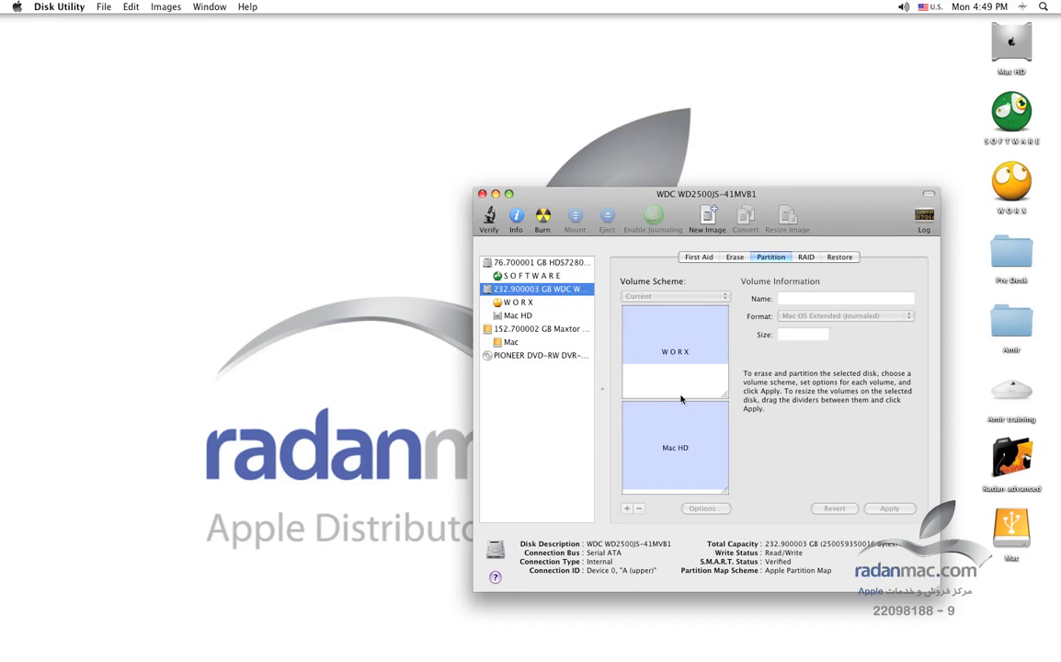
left_click(557, 263)
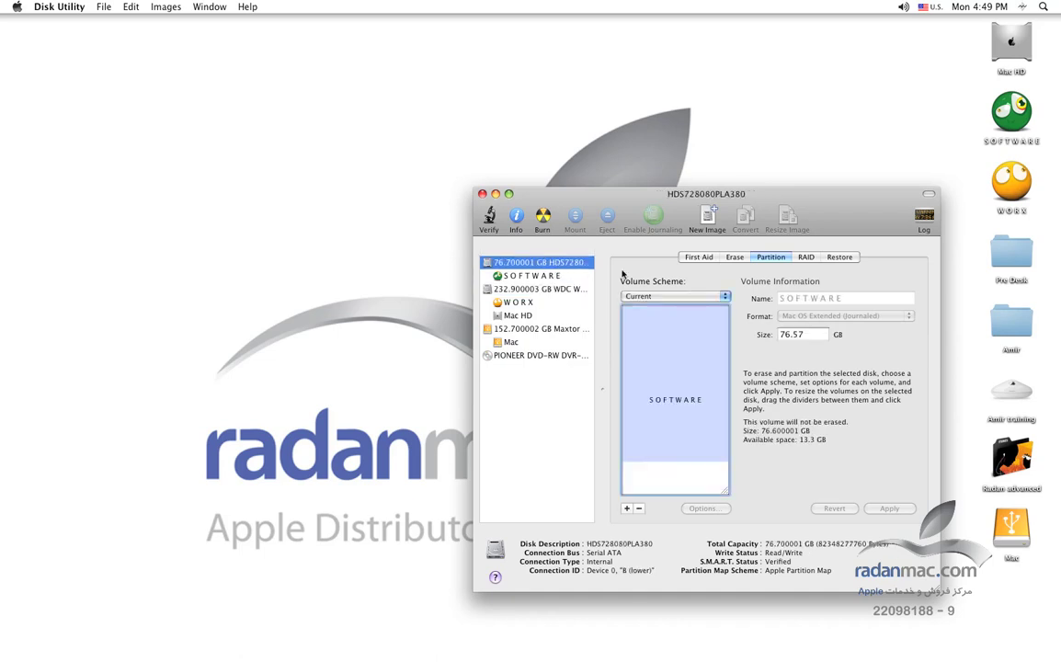
left_click(736, 261)
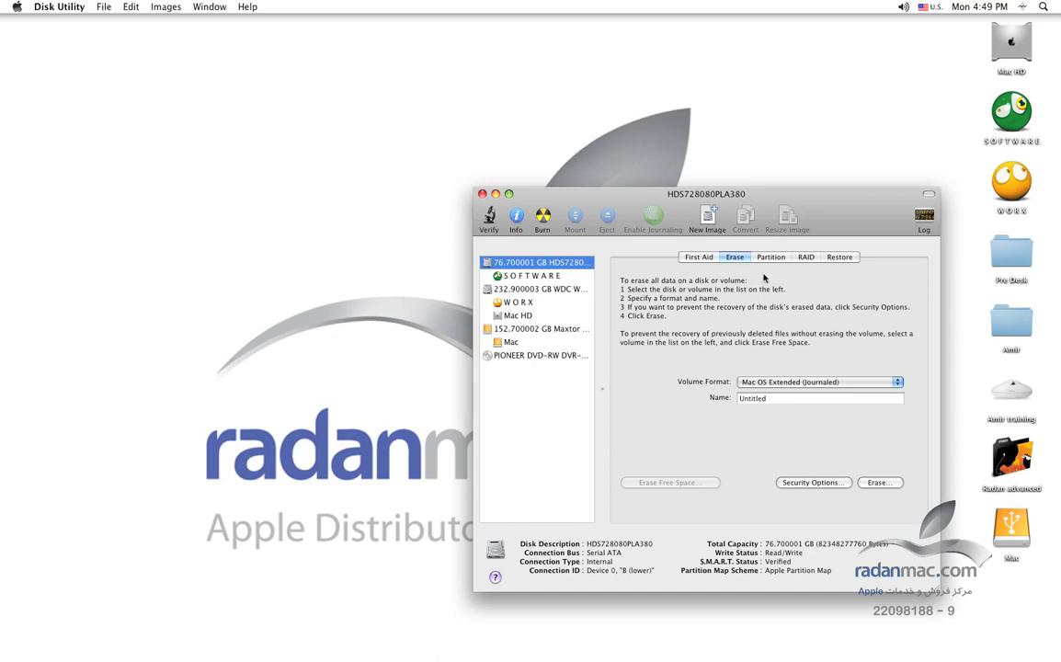
left_click(772, 258)
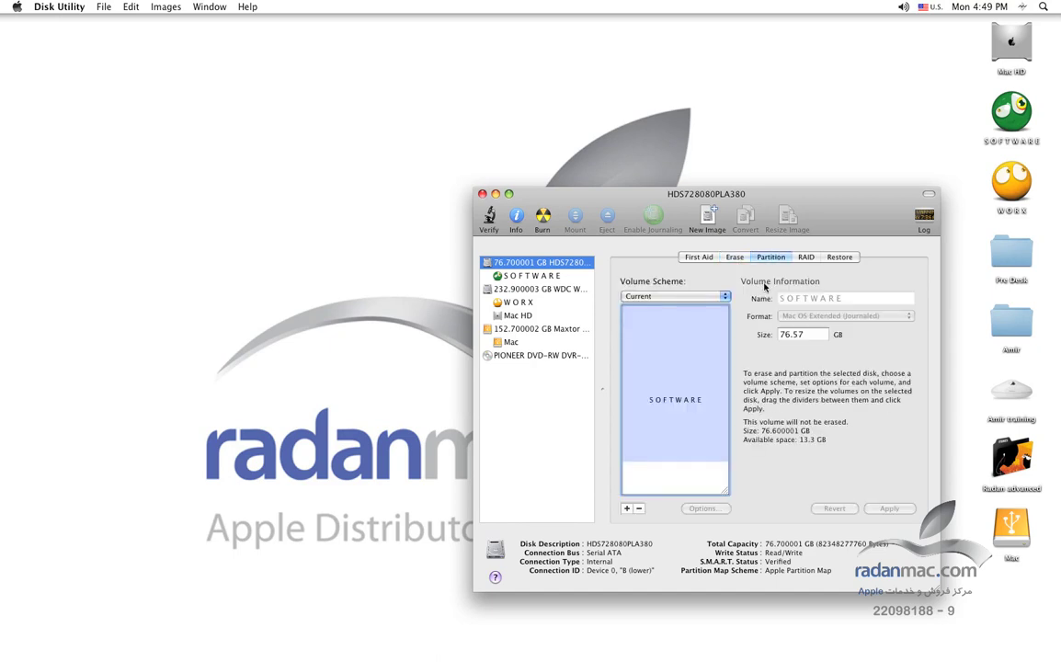
left_click_drag(742, 187, 747, 182)
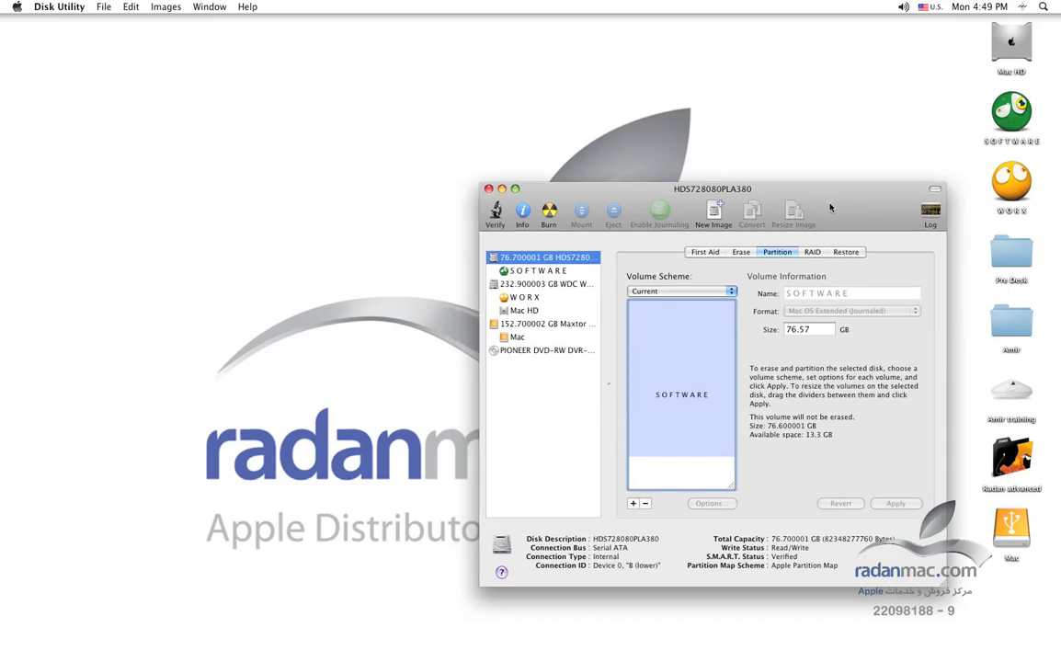
- Set the external Maxtor disk to a 1 Partition volume scheme with the Mac OS Extended format
left_click(536, 327)
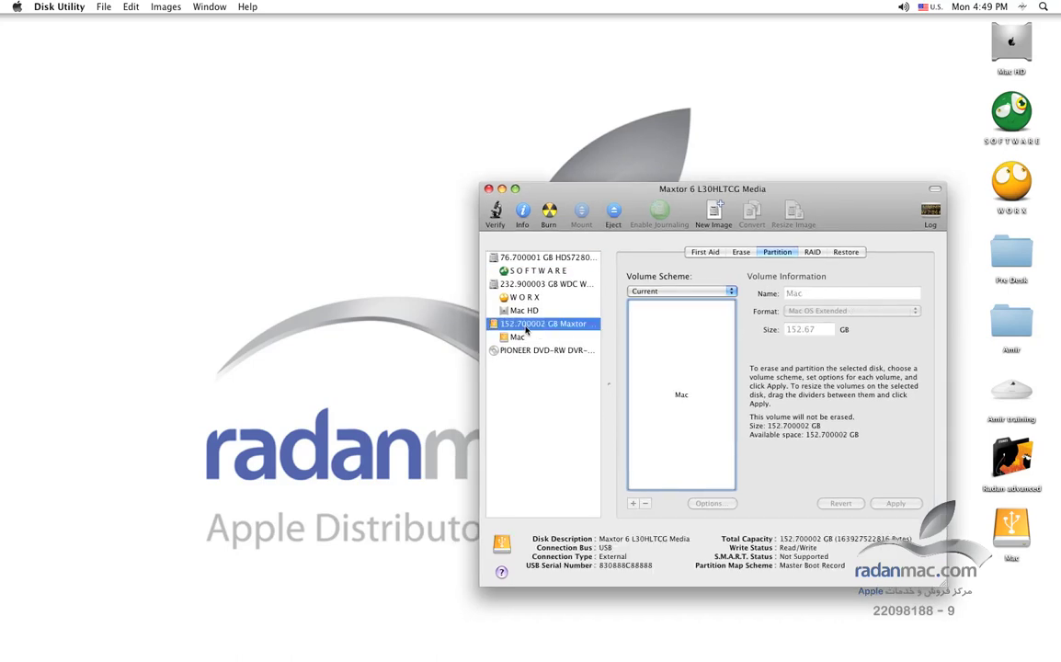
left_click(690, 292)
left_click(689, 302)
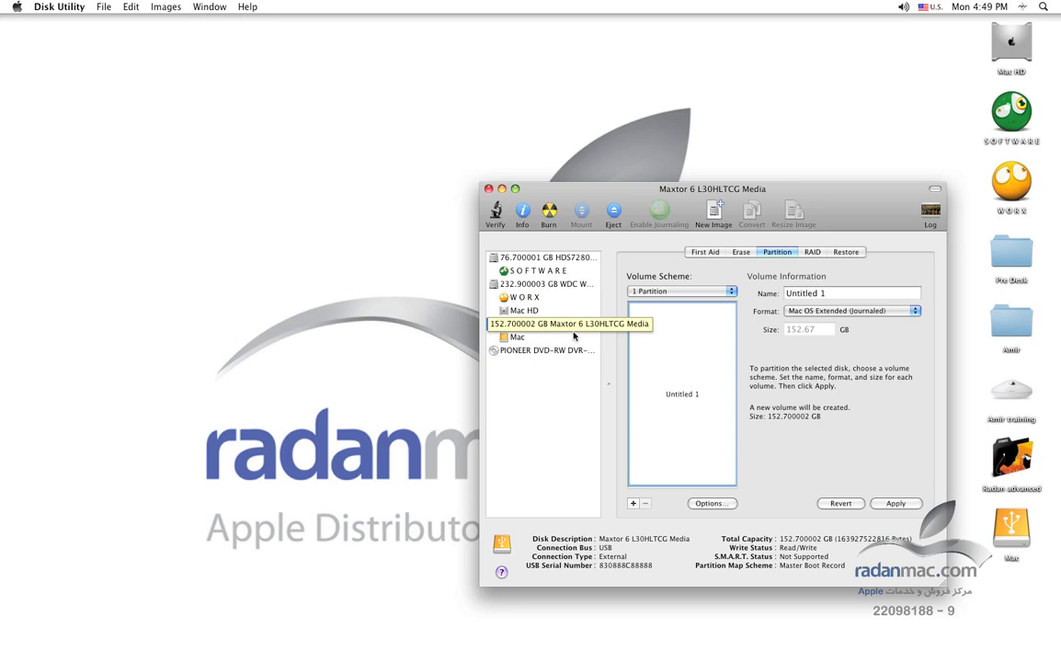
left_click(903, 311)
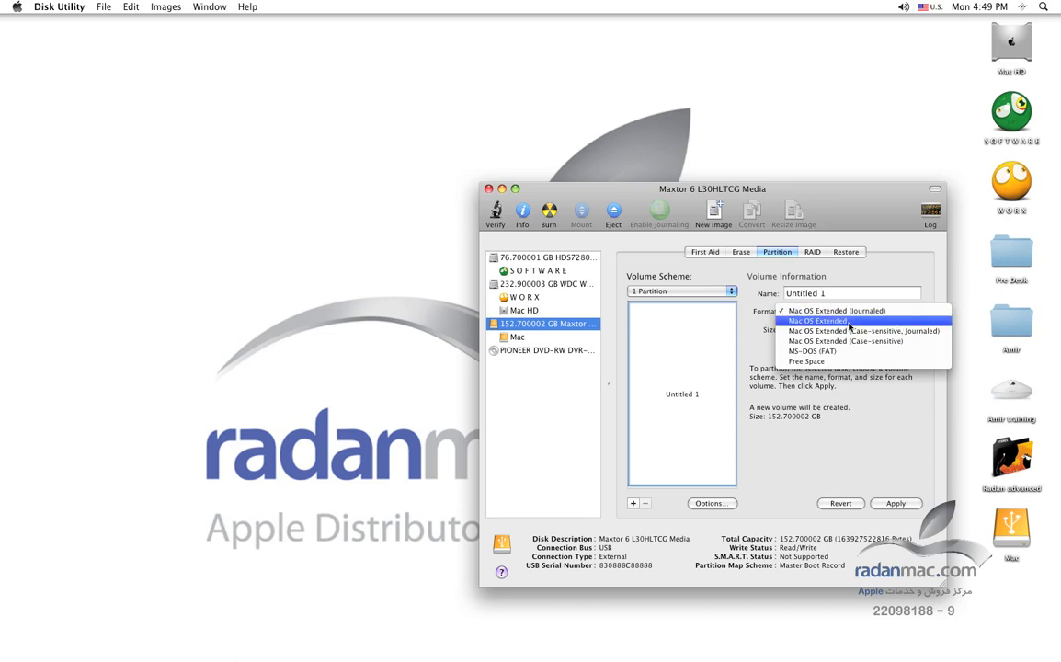
left_click(549, 353)
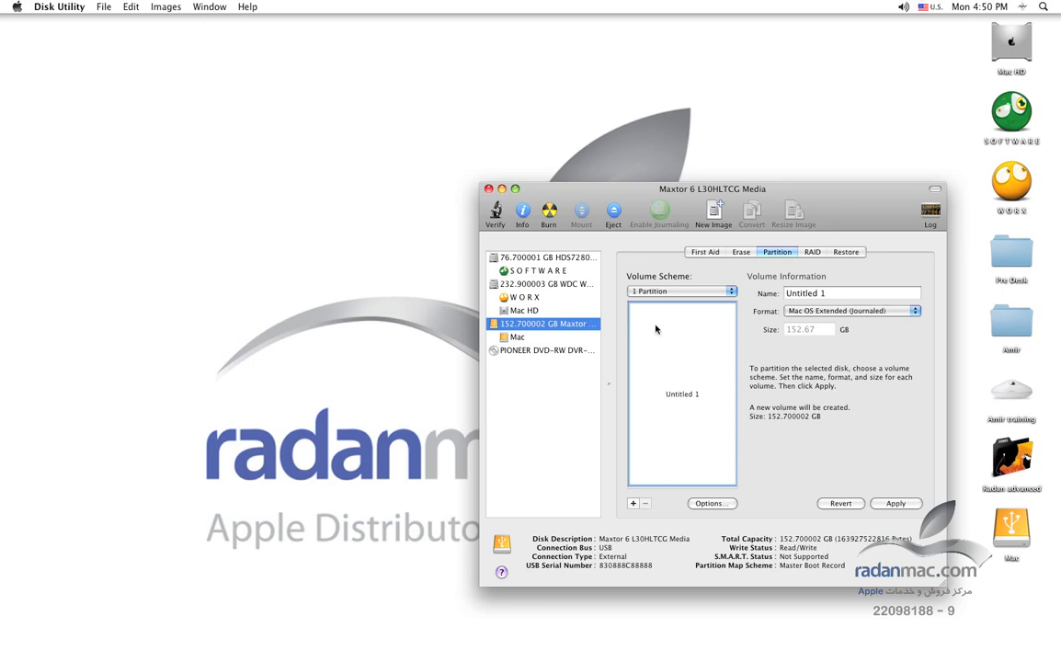
left_click(848, 311)
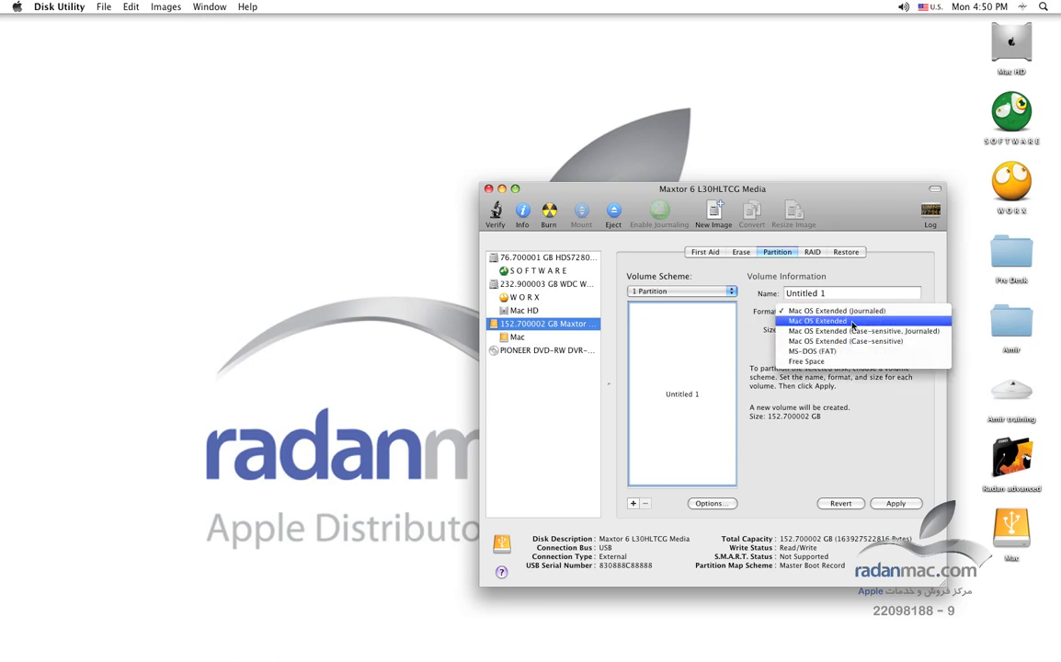
left_click(818, 321)
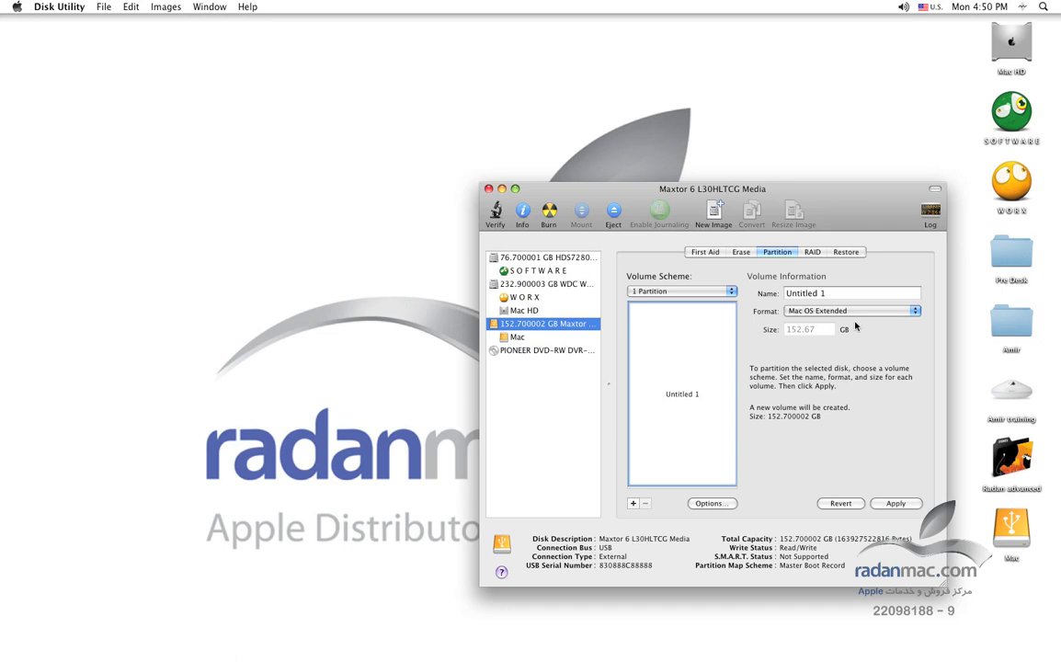
left_click_drag(744, 189, 749, 184)
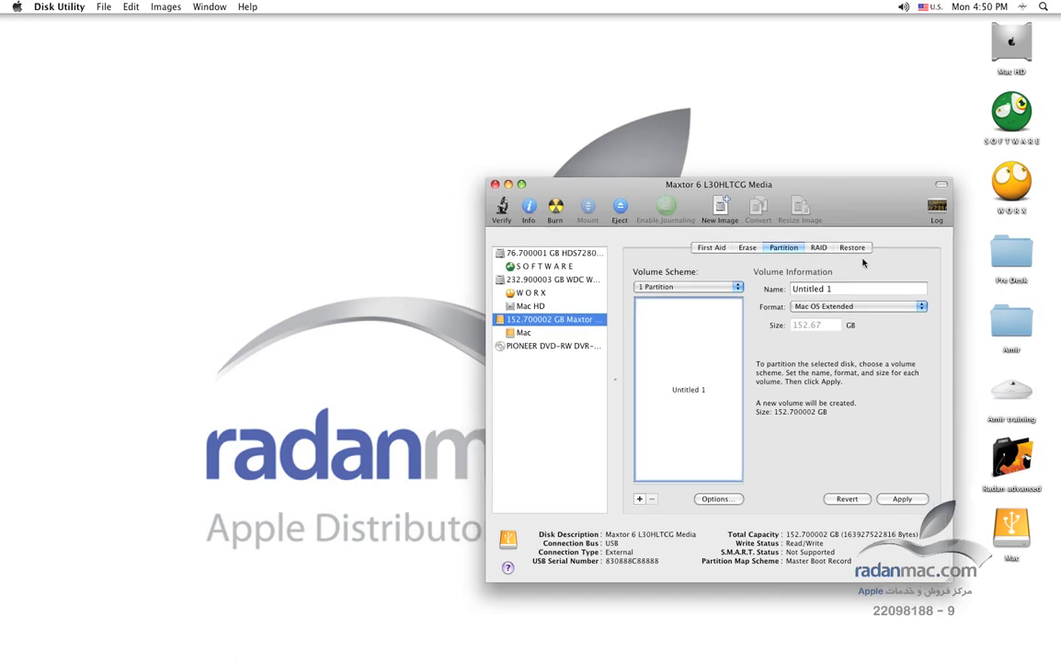
- Review the available volume formats and check the partition settings of the two internal disks
left_click(899, 307)
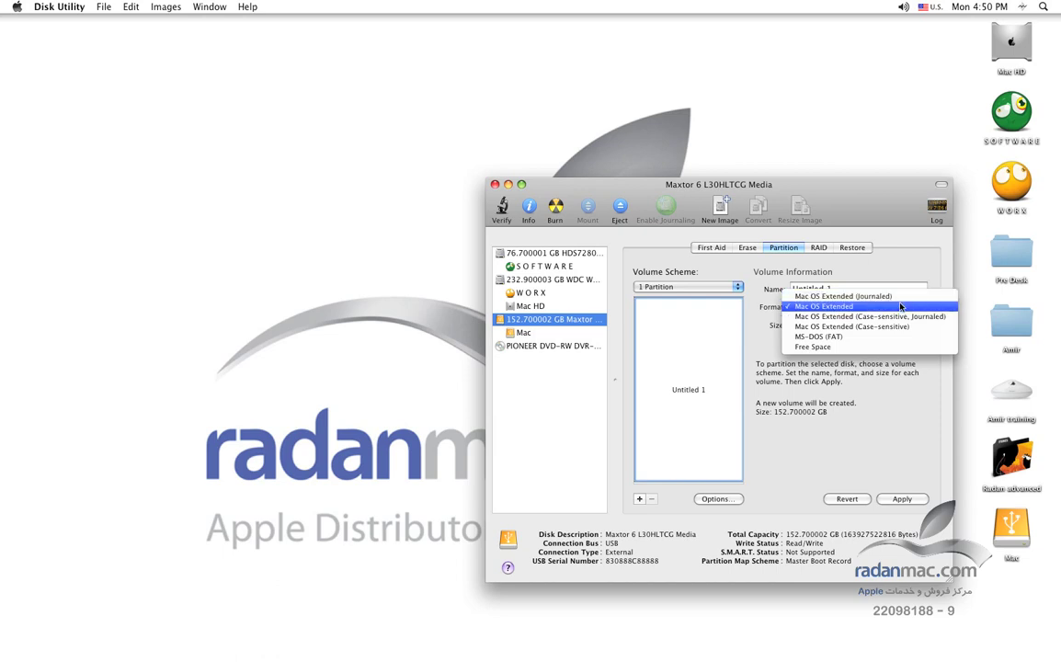
left_click(900, 208)
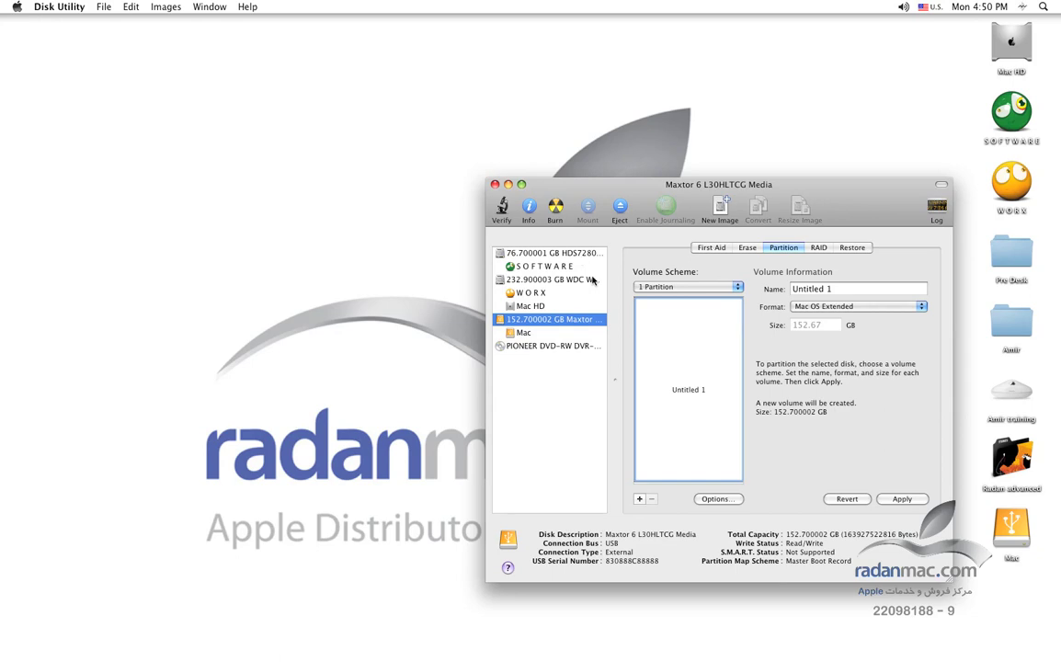
left_click(547, 280)
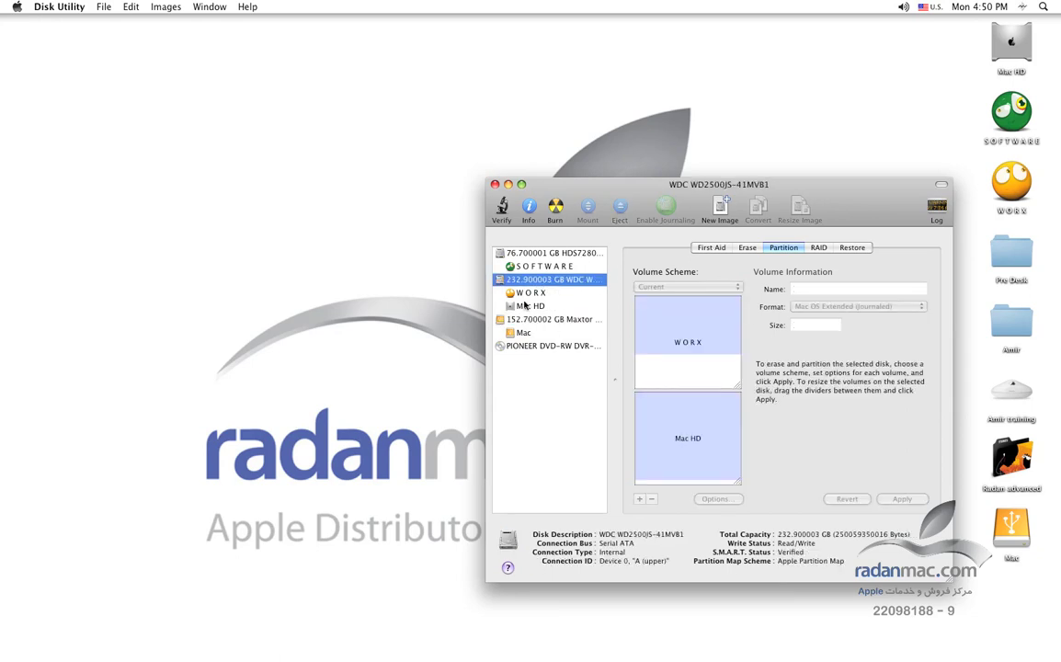
left_click(549, 252)
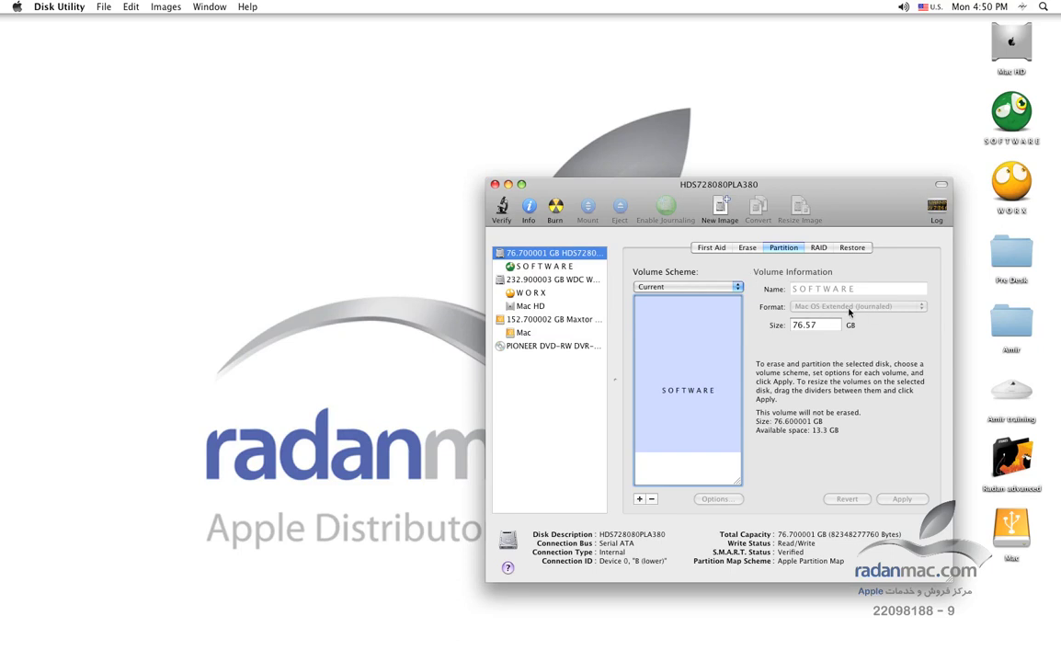
- Choose the 1 Partition volume scheme for the external Maxtor disk and set its format to Mac OS Extended
left_click(529, 320)
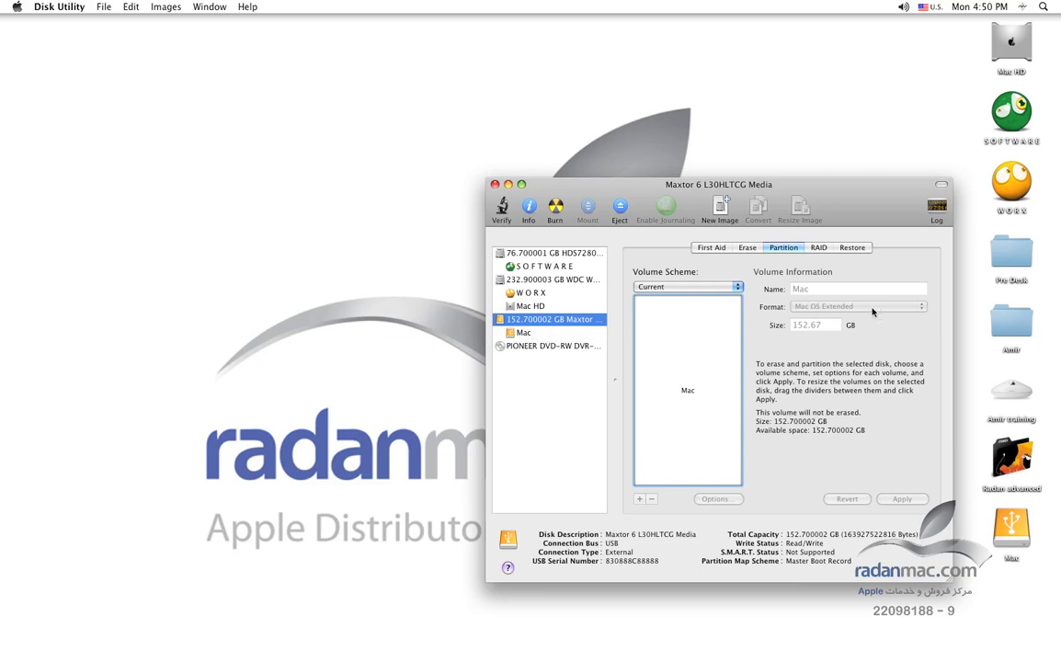
left_click(710, 288)
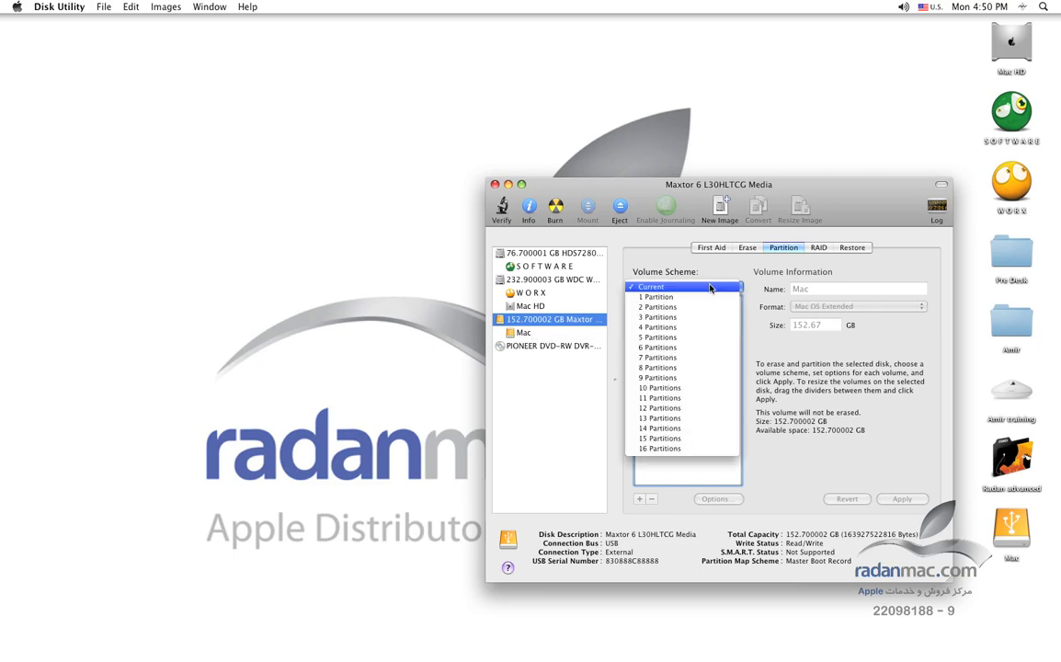
left_click(709, 297)
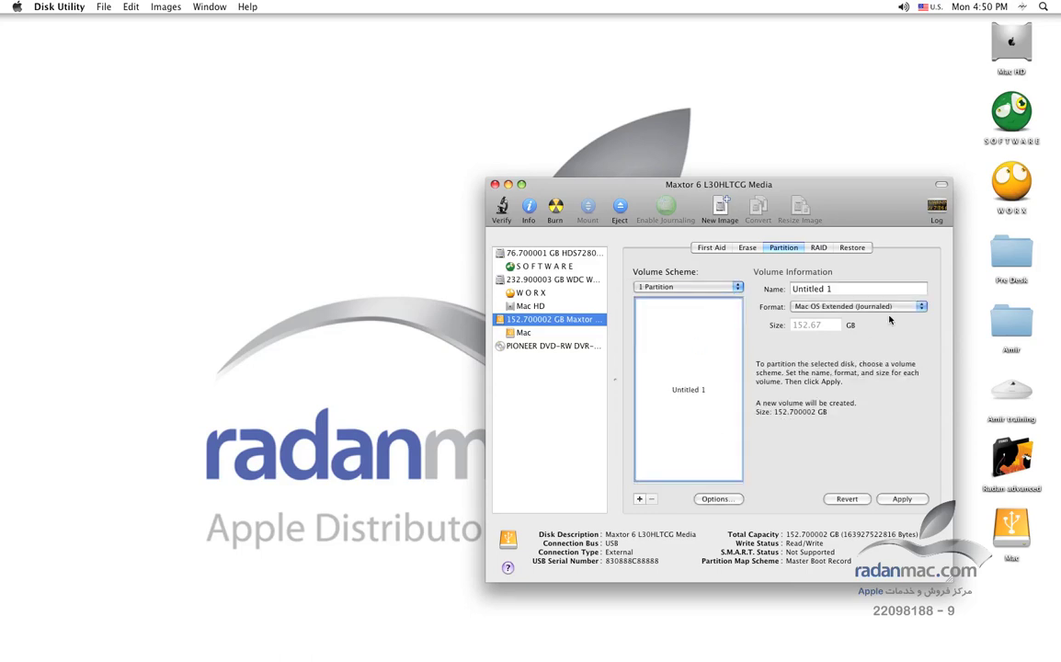
left_click(810, 306)
left_click(810, 319)
- Open the Maxtor disk's partition scheme options and go through GUID Partition Table, Apple Partition Map and Master Boot Record
left_click(726, 499)
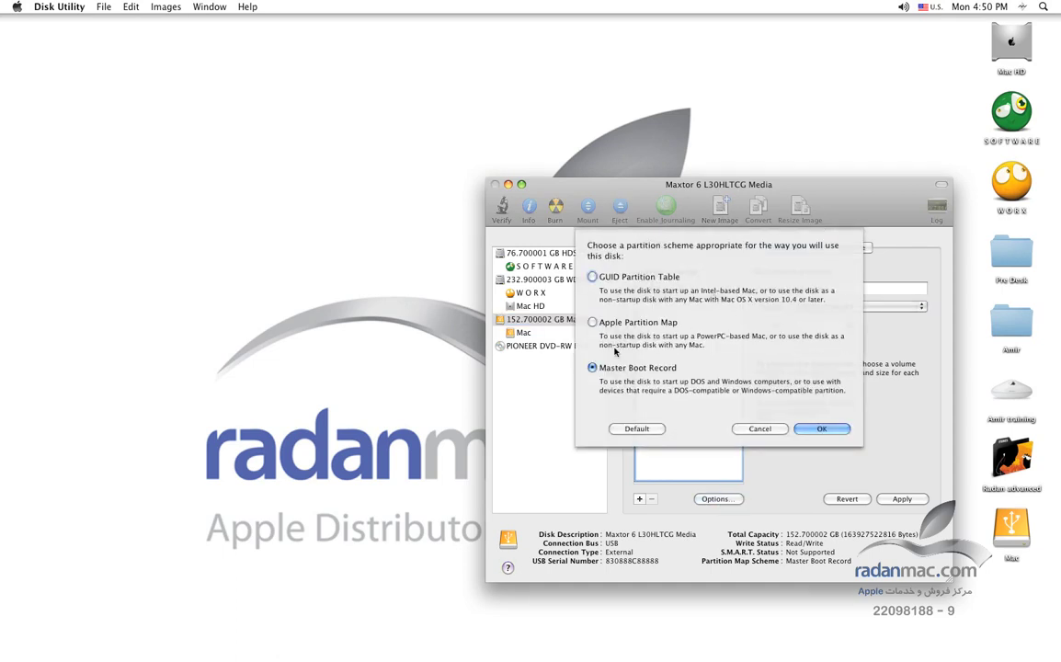
left_click(623, 281)
left_click(622, 329)
left_click(614, 369)
- Check the processor type of this Mac in its system information and close that window
left_click(16, 6)
left_click(42, 22)
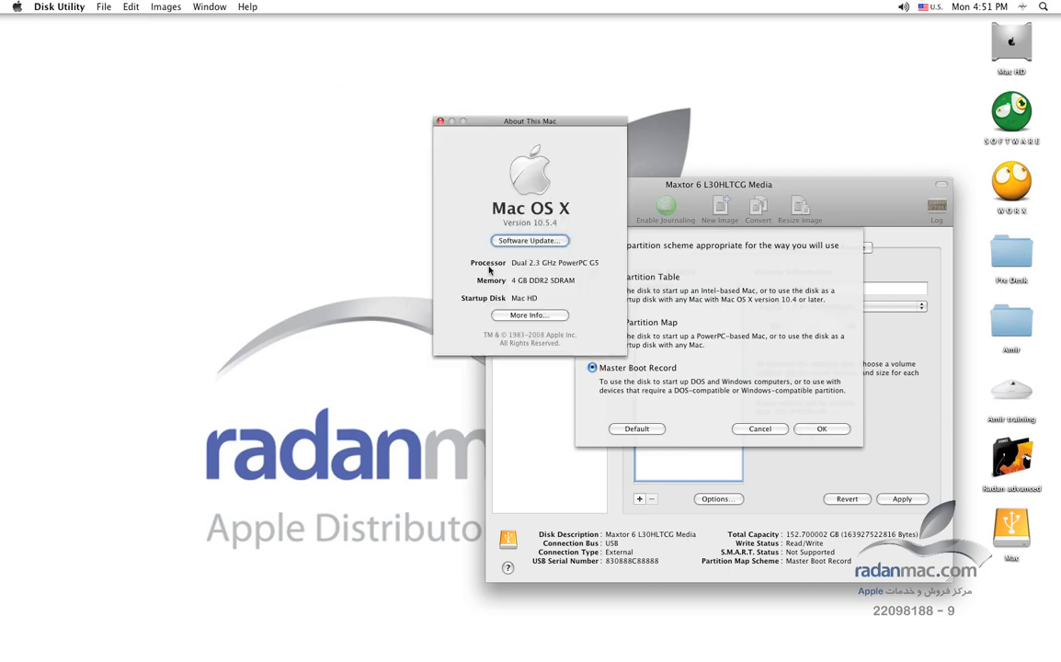
left_click(440, 120)
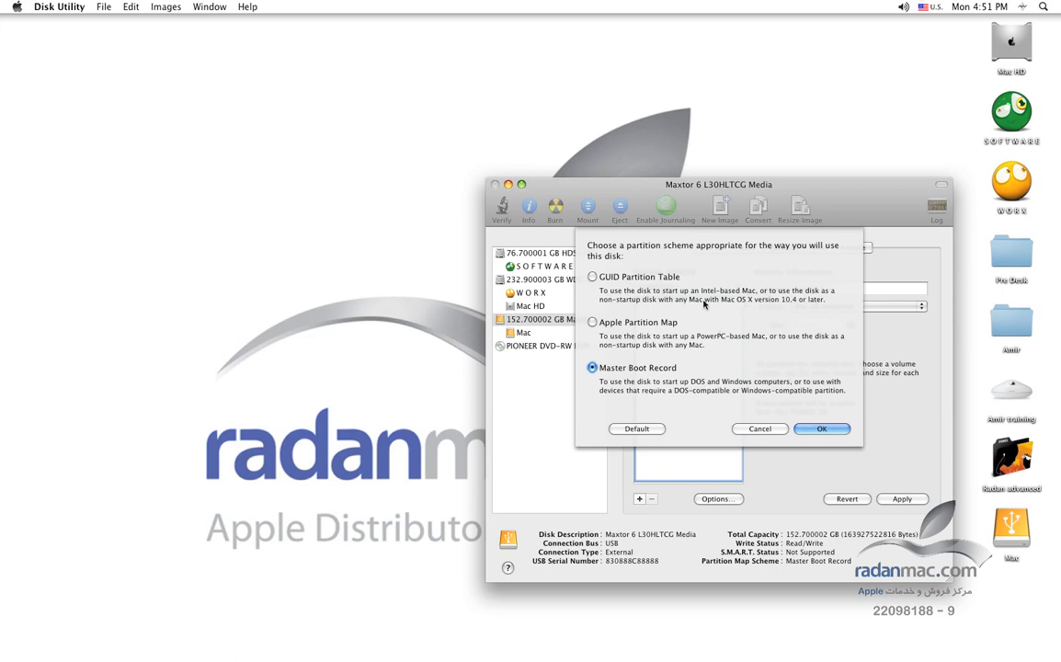
- Try each of the three partition schemes, ending on GUID Partition Table, and cancel the scheme options
left_click(608, 279)
left_click(594, 323)
left_click(629, 370)
left_click(594, 277)
left_click(760, 428)
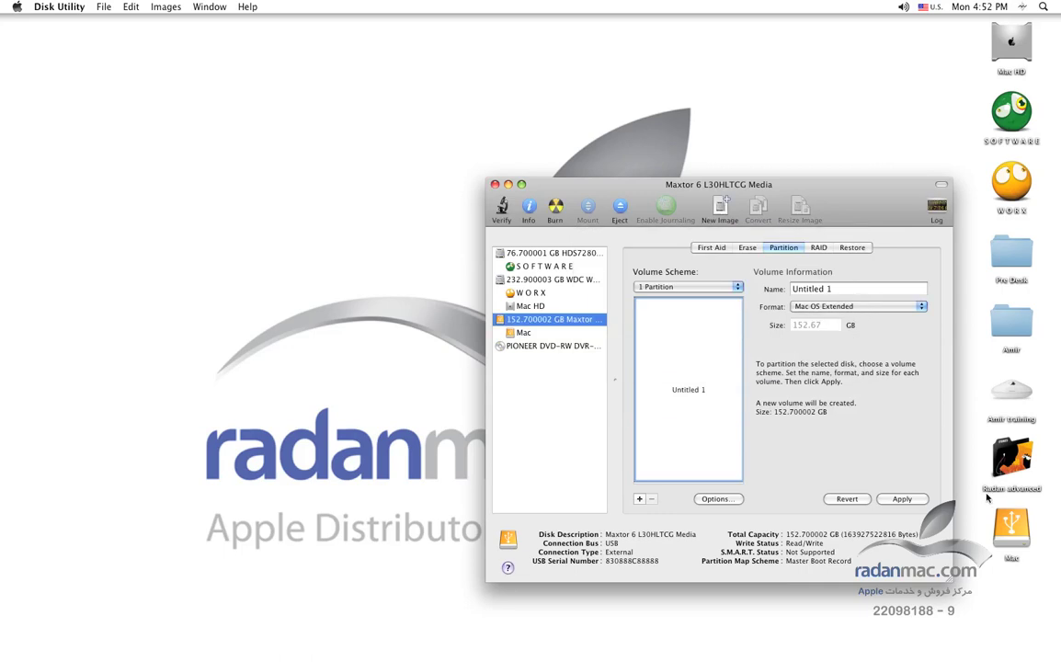
left_click_drag(783, 192, 759, 187)
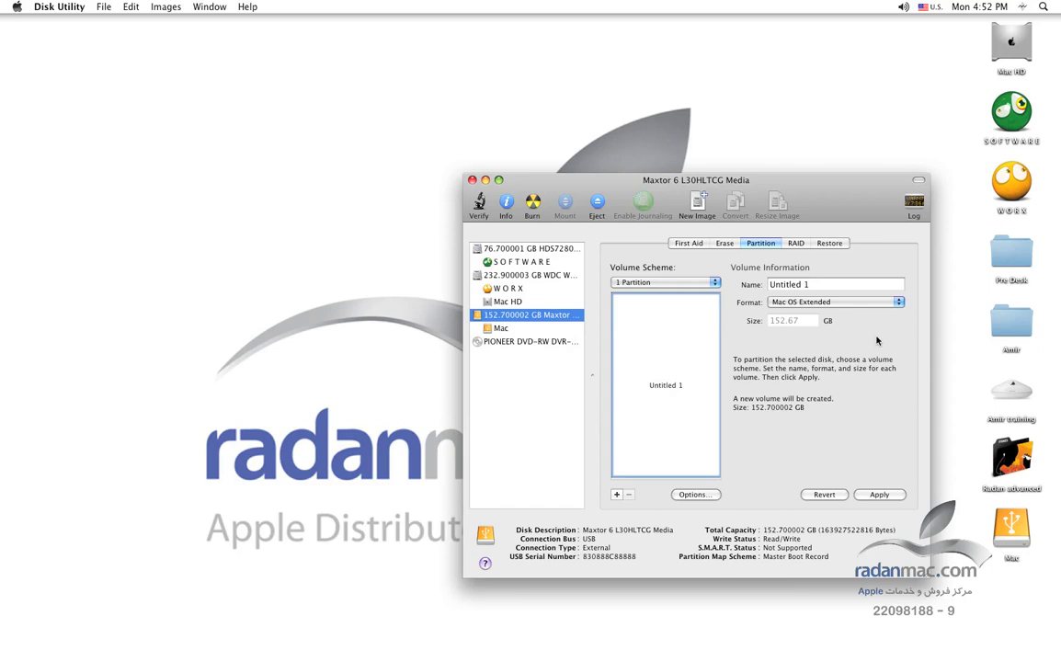
left_click_drag(825, 209, 842, 217)
left_click_drag(848, 217, 858, 210)
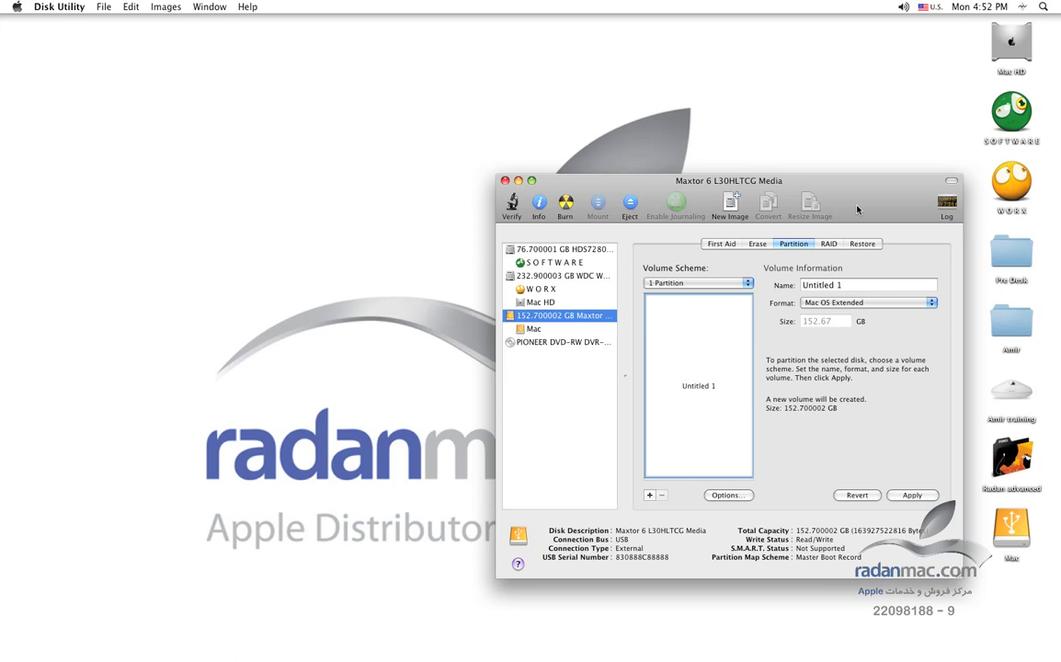
mouse_move(858, 210)
left_mouse_down()
mouse_move(824, 208)
mouse_move(840, 195)
left_mouse_up()
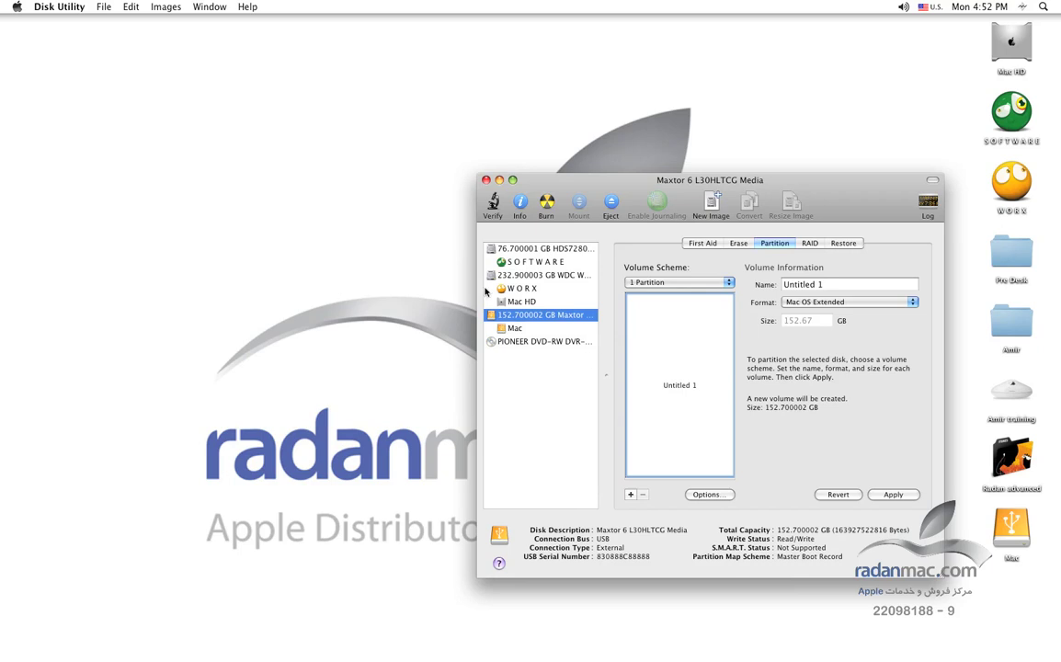
- Review the format choices, try Apple Partition Map and GUID Partition Table as the partition scheme, and cancel the scheme options
left_click(904, 302)
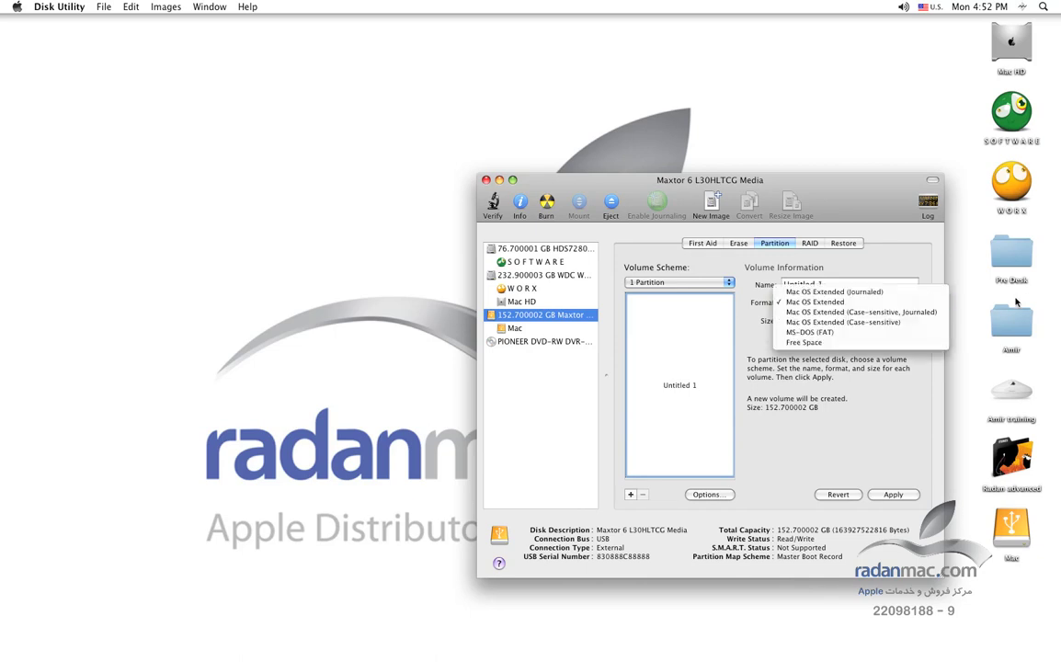
left_click(716, 476)
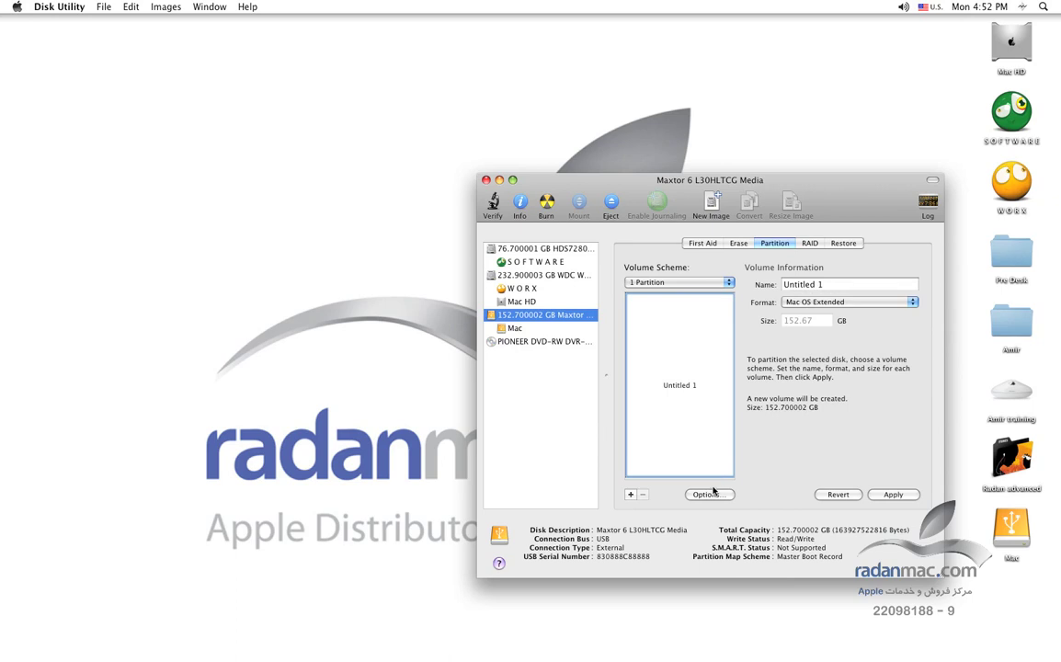
left_click(710, 494)
left_click(625, 318)
left_click(600, 273)
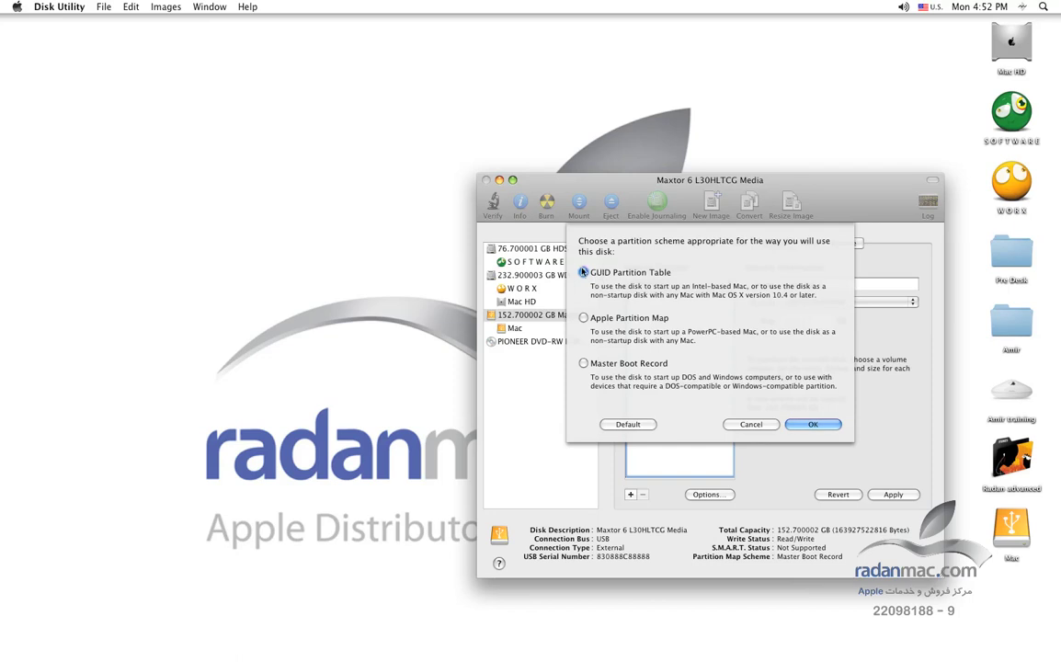
left_click(750, 425)
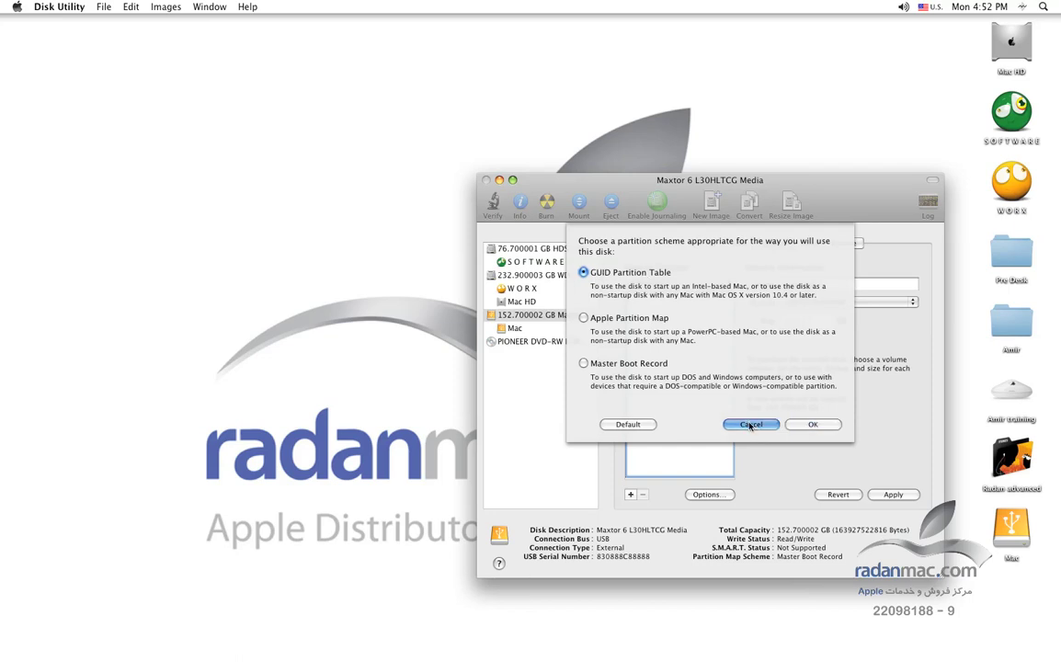
left_click_drag(749, 424, 679, 279)
left_click(751, 424)
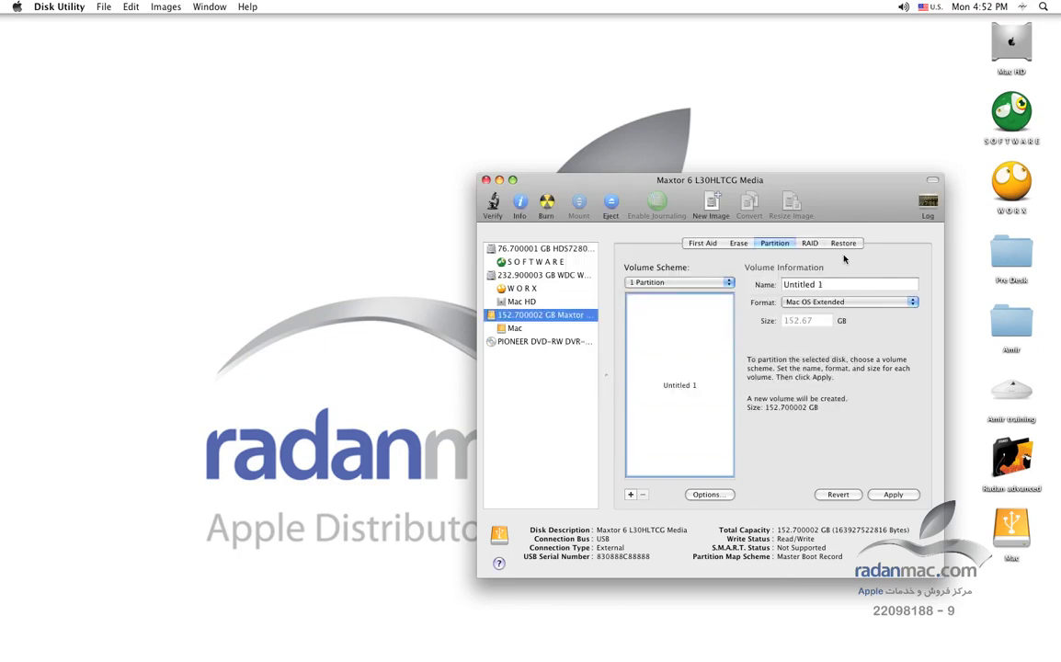